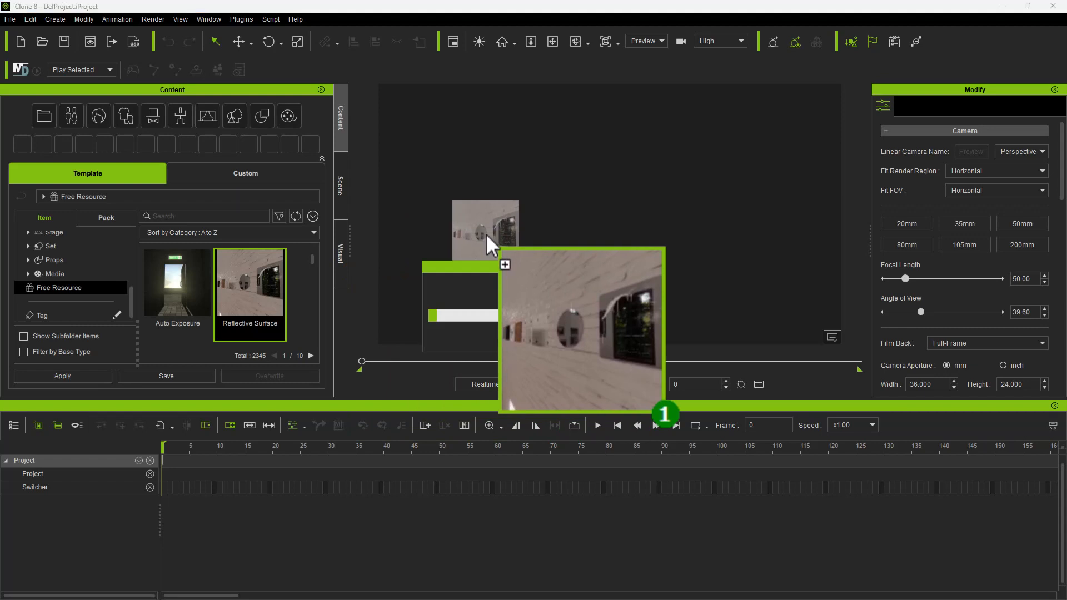
Step: Preview the Reflective Surface camera animation, stop playback, and return to the first frame
click(525, 389)
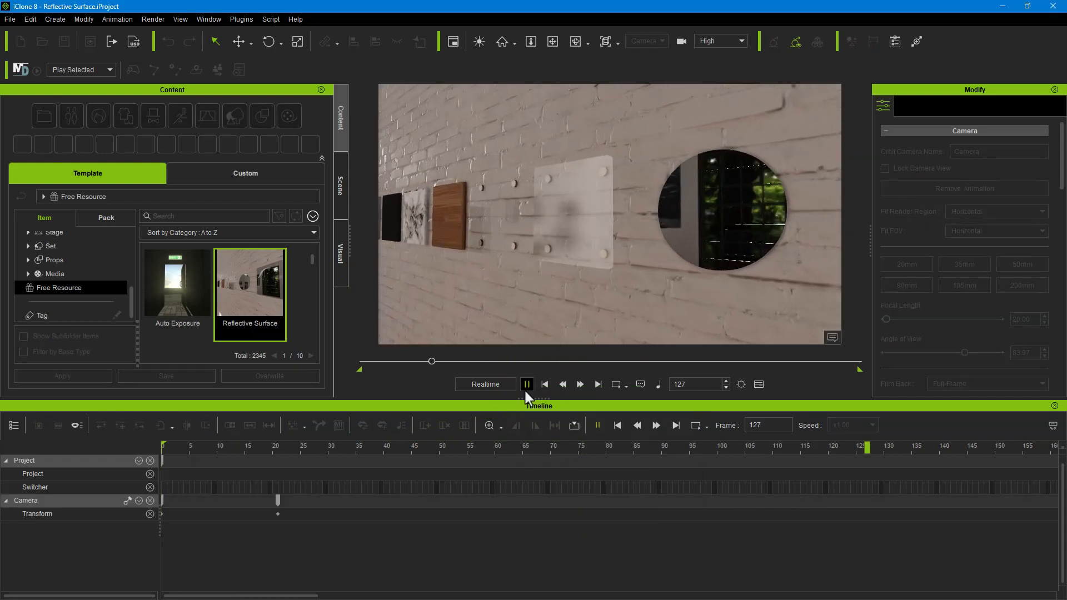
click(525, 390)
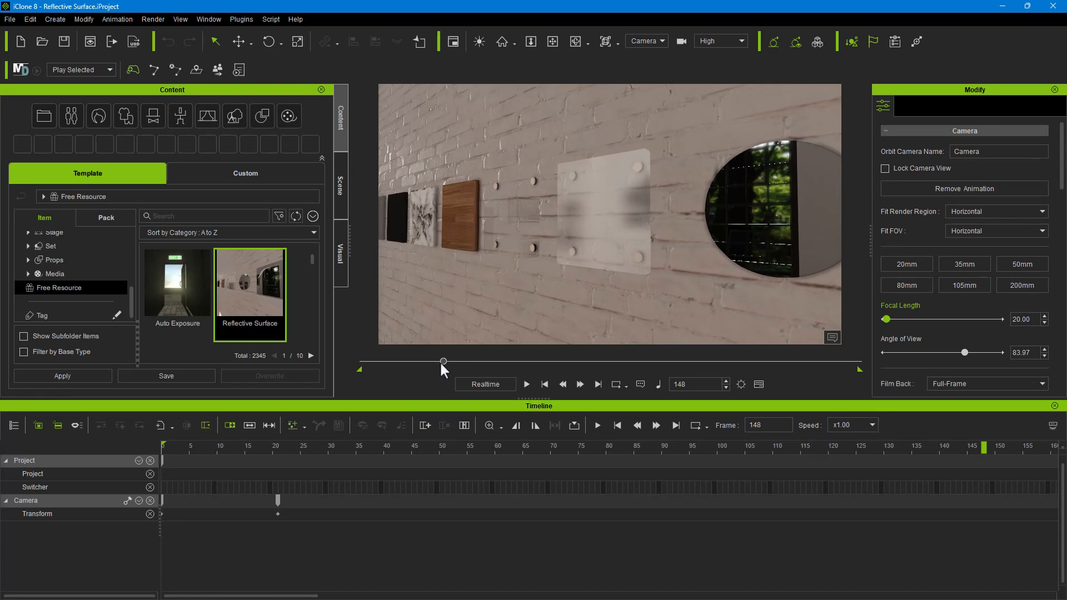
drag(439, 361, 339, 360)
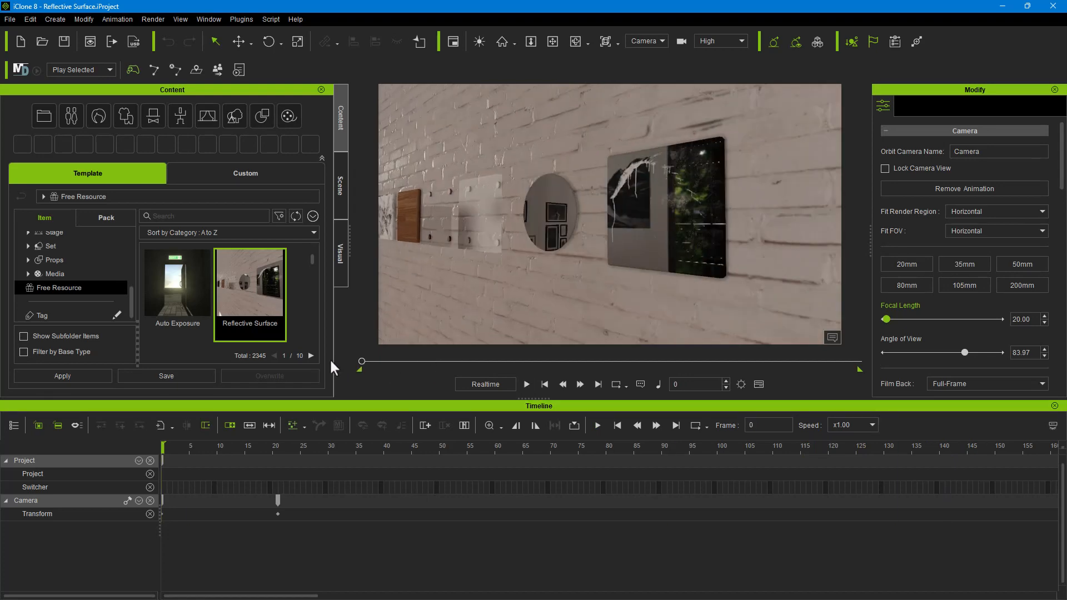
Step: Select the current camera in place of the square mirror prop and examine its settings through to Exposure and Transform
click(661, 39)
click(675, 69)
click(667, 247)
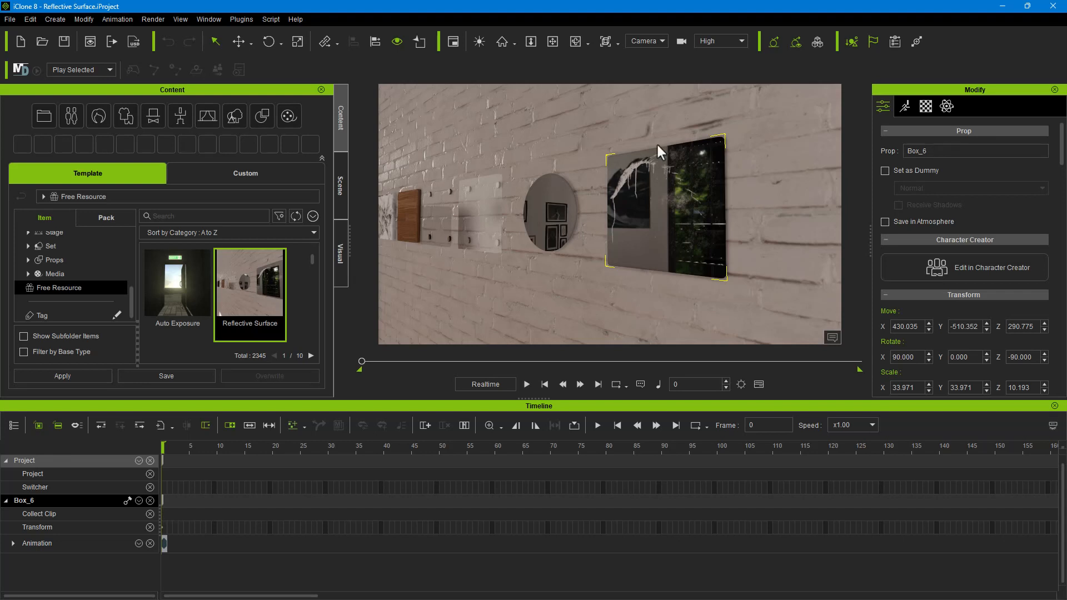
click(681, 44)
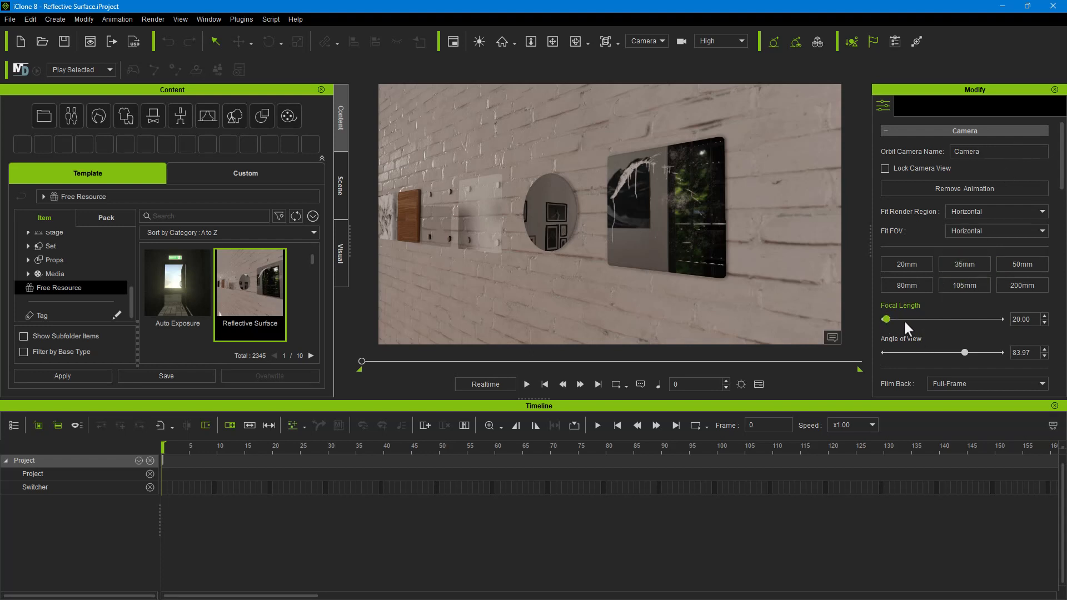
scroll(906, 319, down, 2)
scroll(928, 281, down, 2)
scroll(939, 300, down, 10)
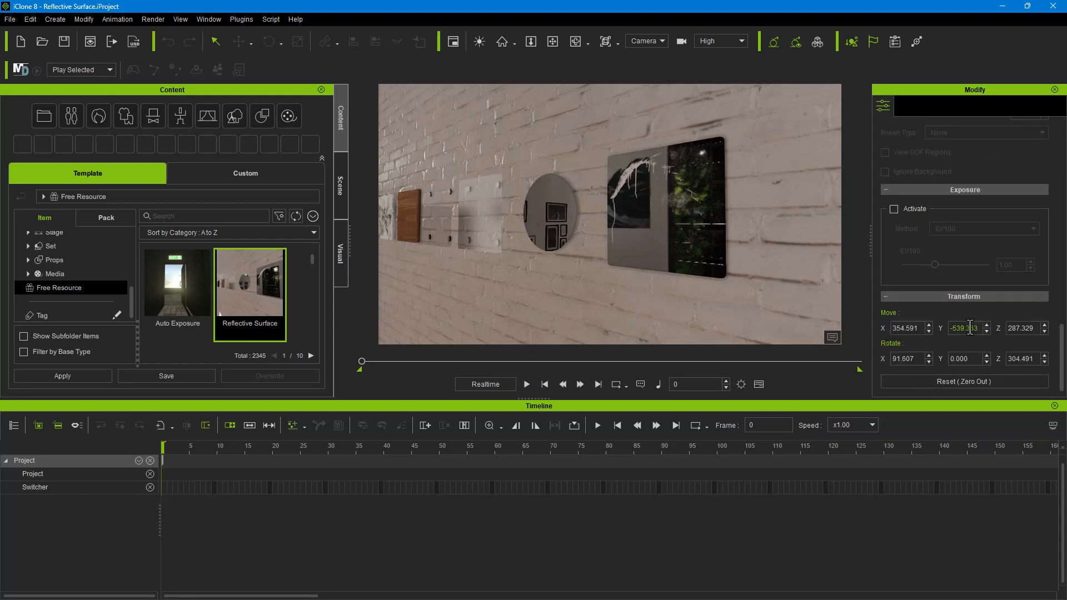
scroll(969, 328, up, 15)
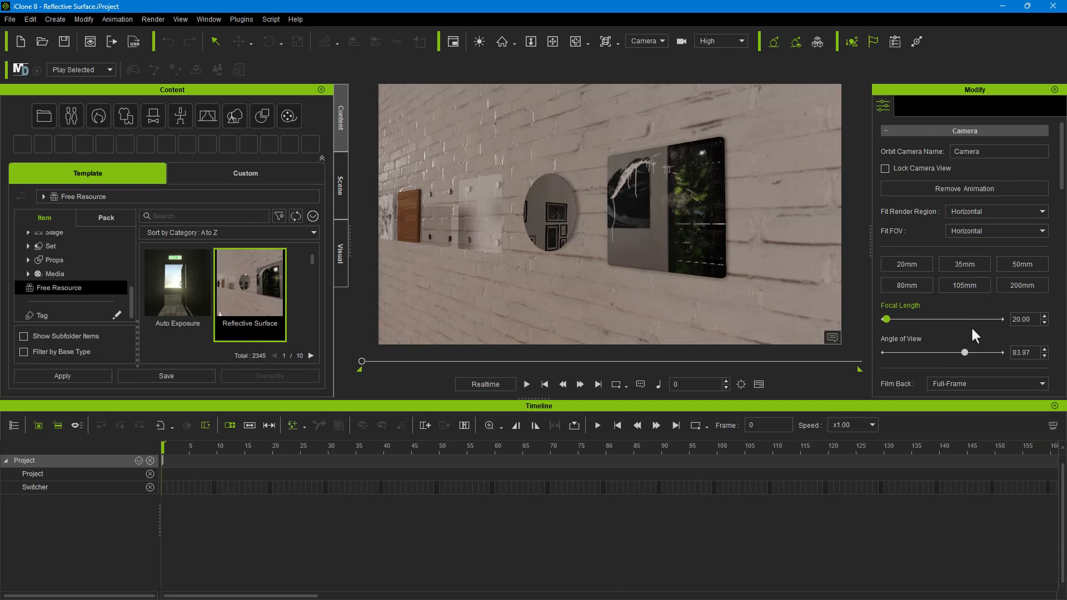
Step: Create two new orbit cameras in the scene, keeping their default names
click(62, 24)
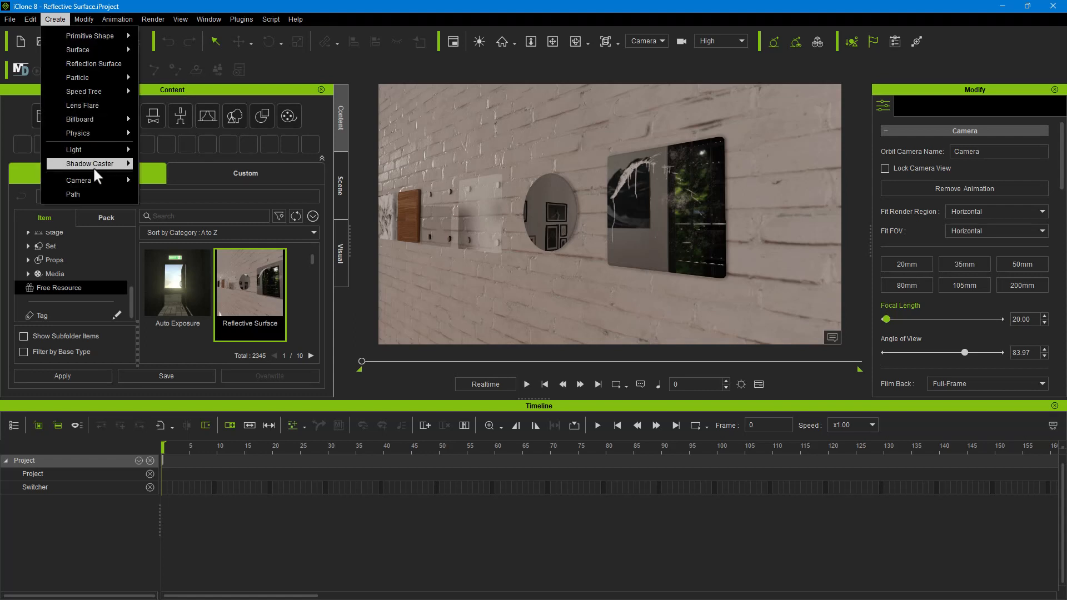
mouse_move(99, 179)
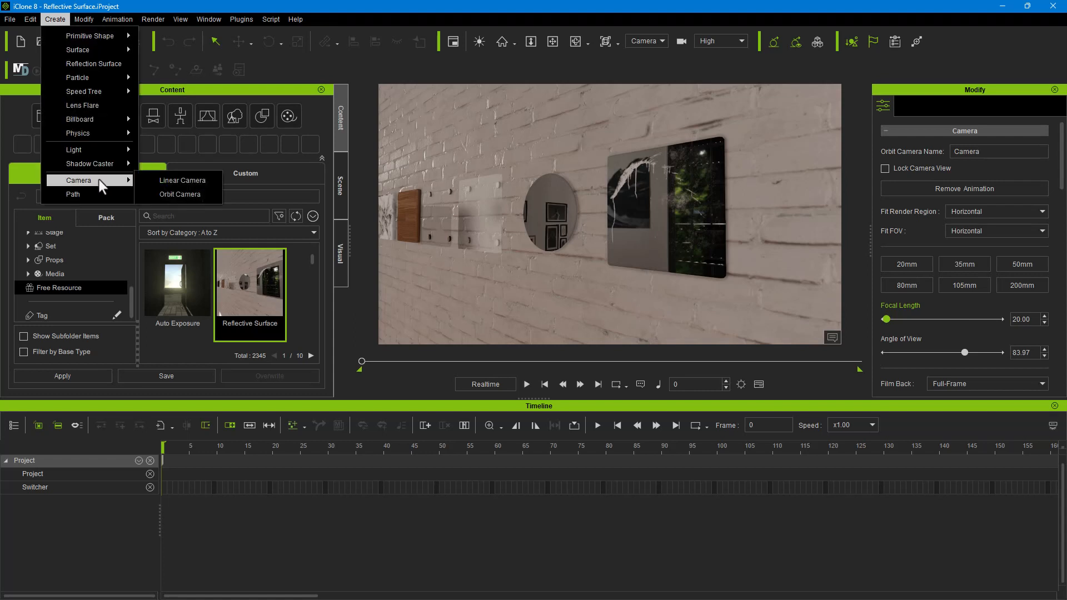
click(163, 196)
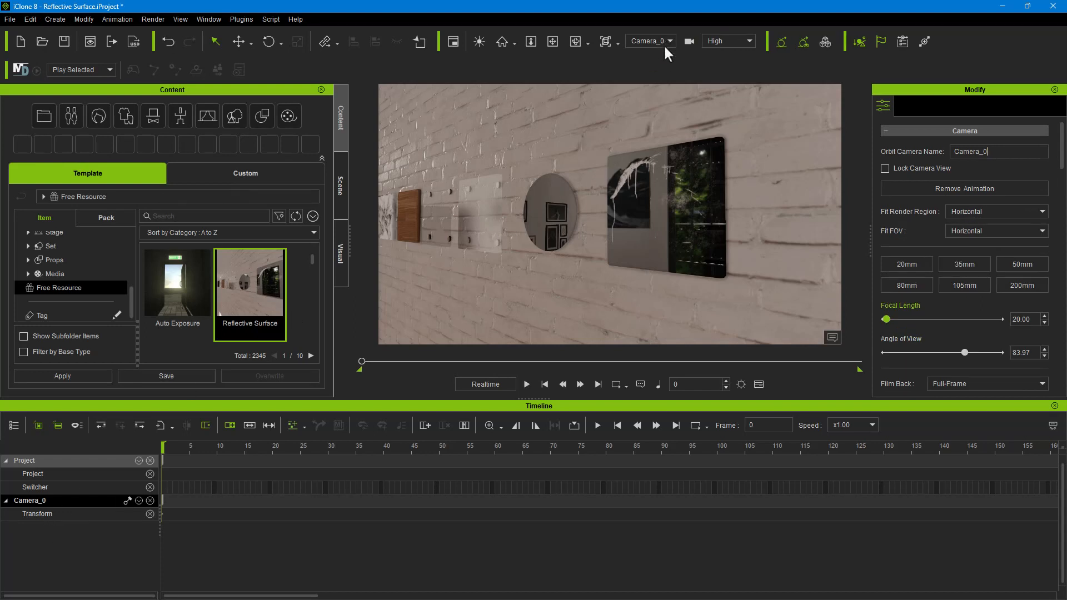
click(995, 151)
click(62, 19)
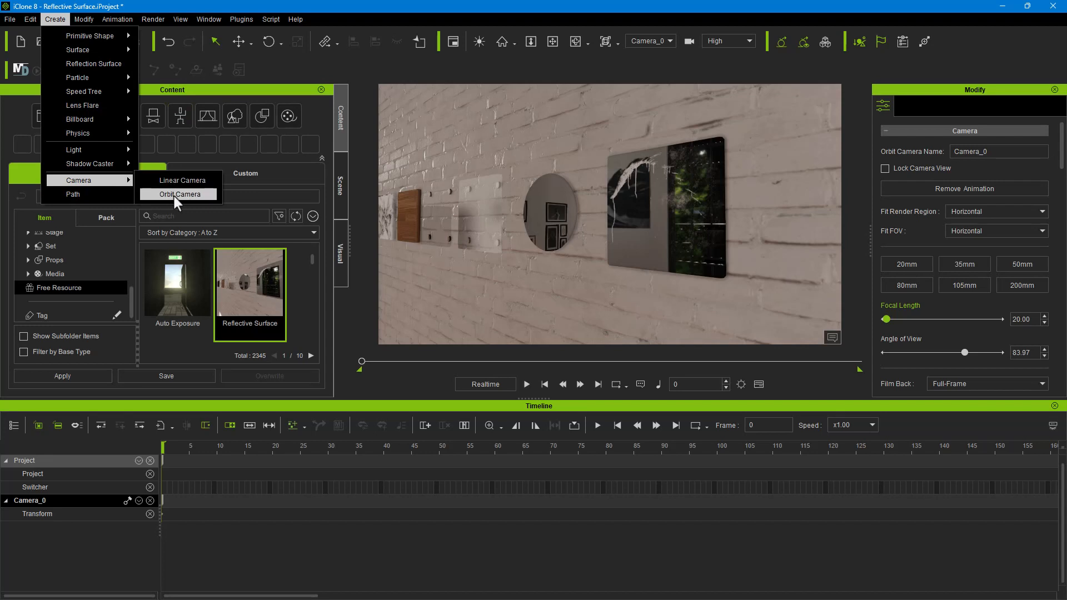
click(175, 194)
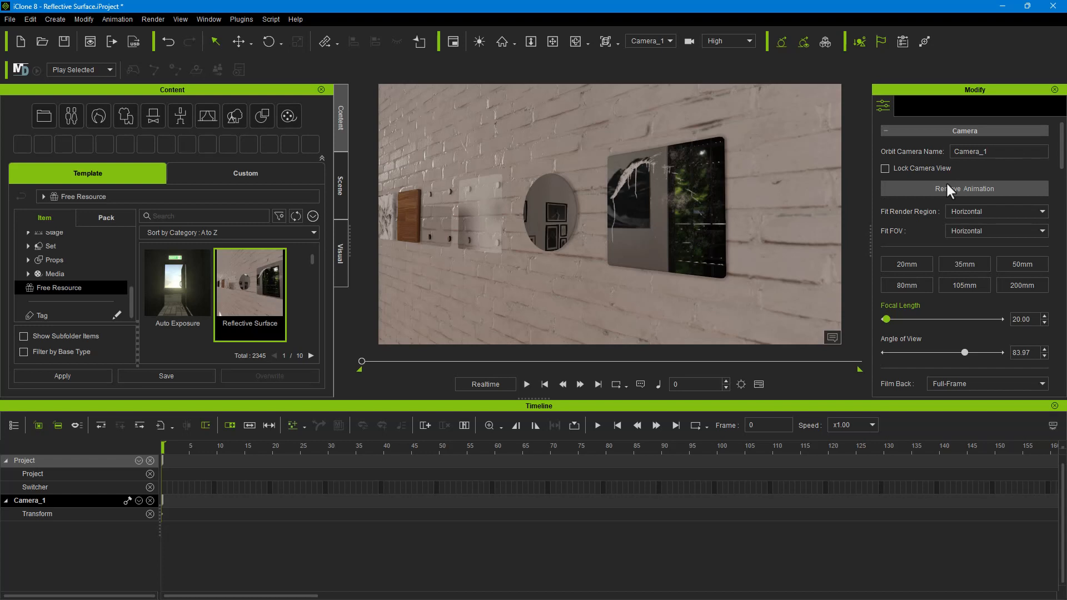
Step: Show the scene's object list and inspect the original camera and the new Camera_0 and Camera_1 entries
click(340, 186)
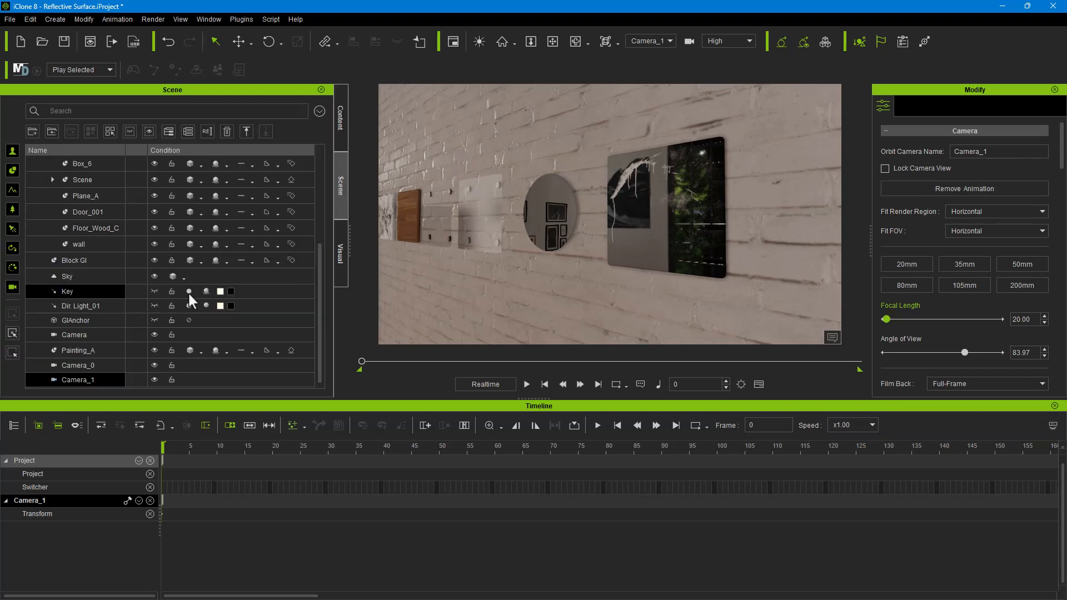
click(78, 336)
click(85, 366)
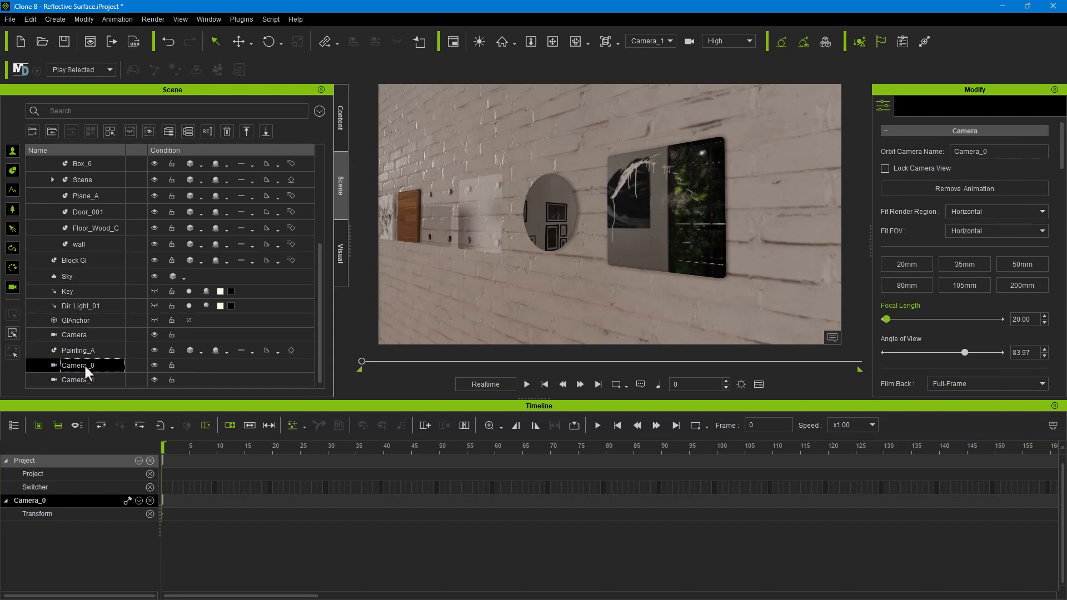
click(90, 381)
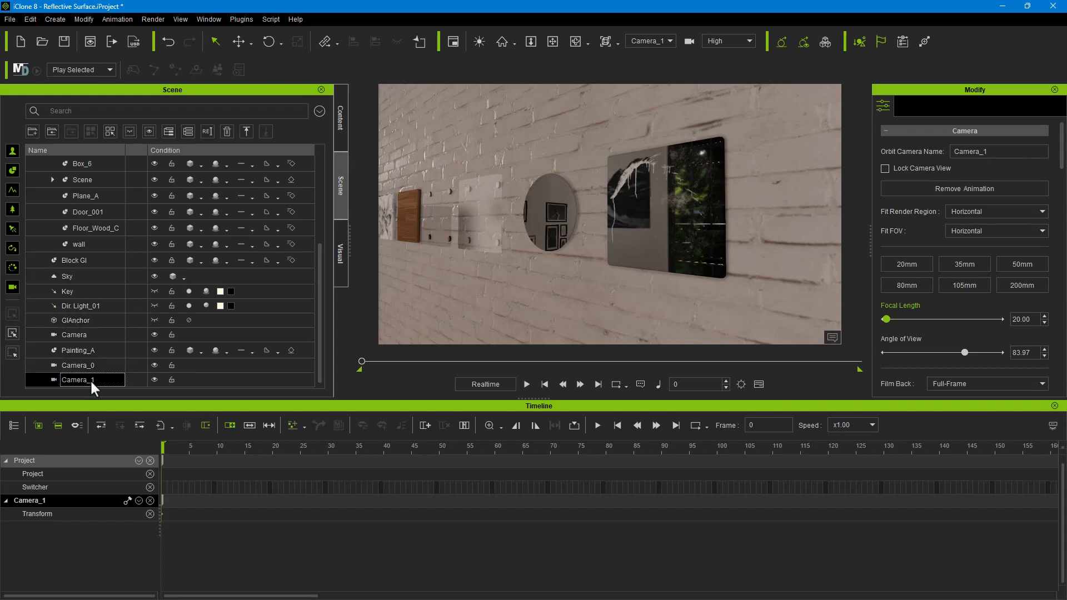
right_click(92, 379)
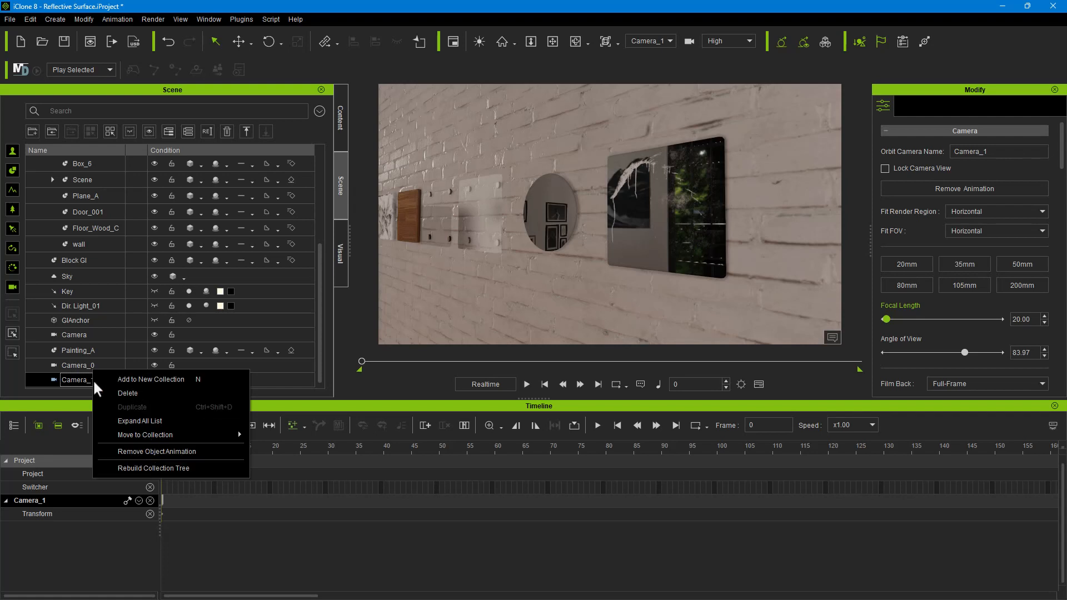
click(72, 379)
click(77, 367)
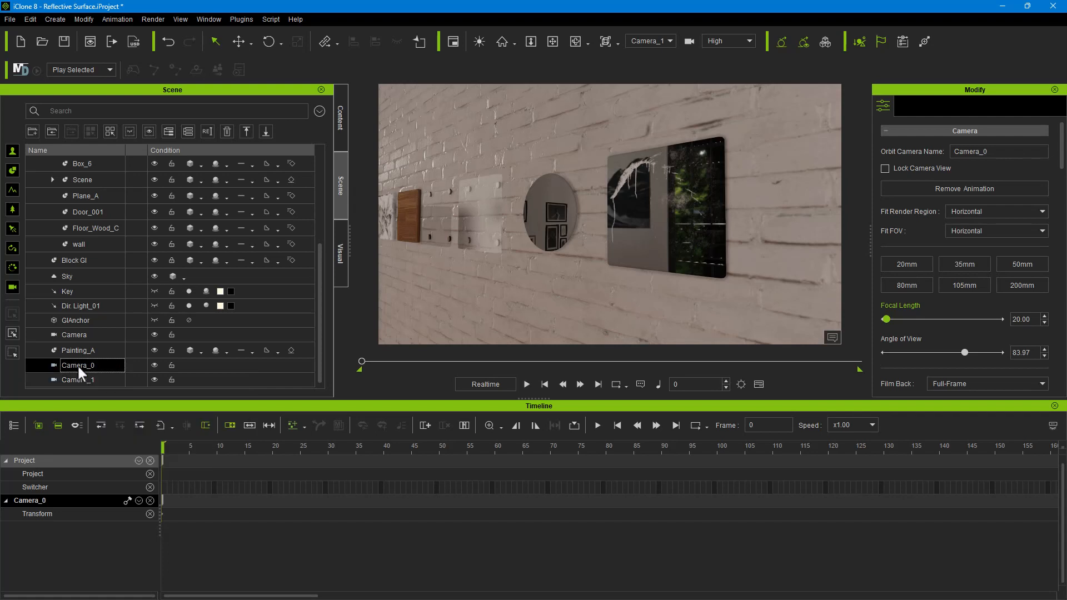
click(78, 349)
click(80, 366)
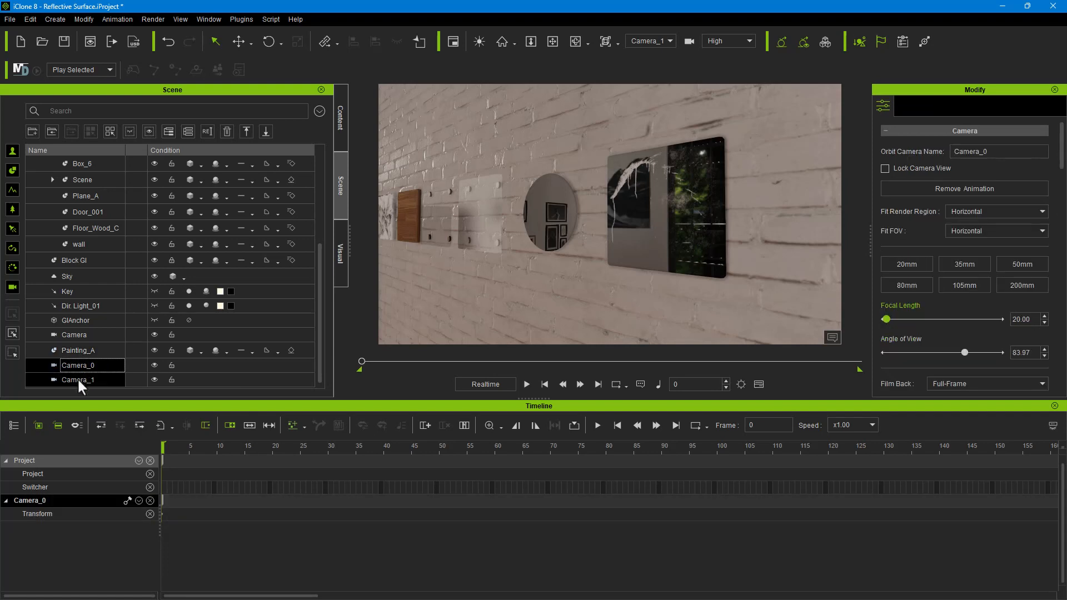
click(78, 379)
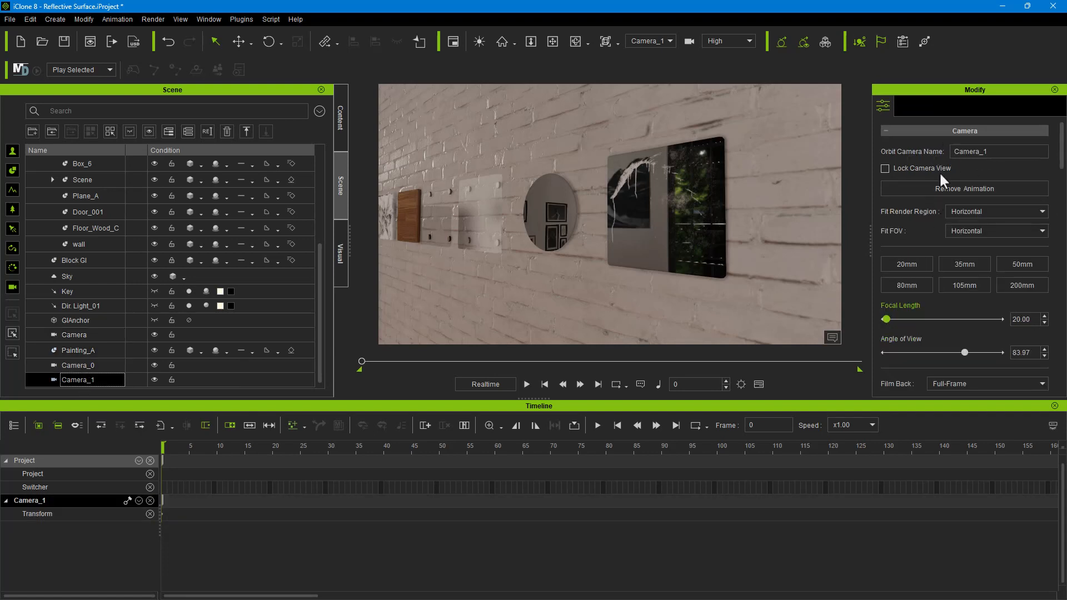
Step: Compare the properties of Camera, Painting_A, Camera_0, Camera_1 and Sky, ending with Camera_1 selected
click(81, 333)
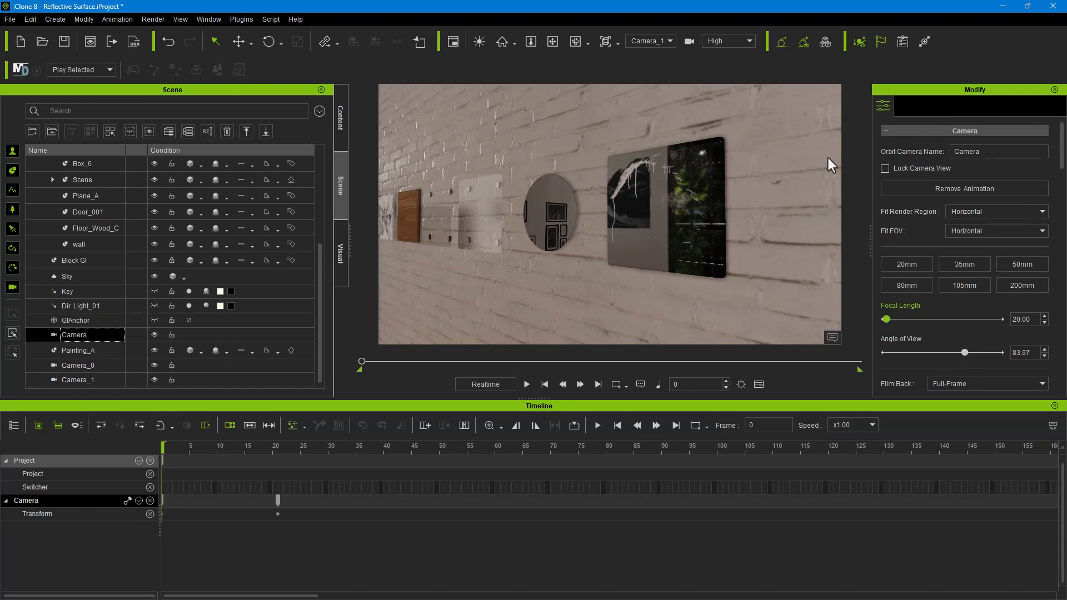
click(991, 151)
click(74, 351)
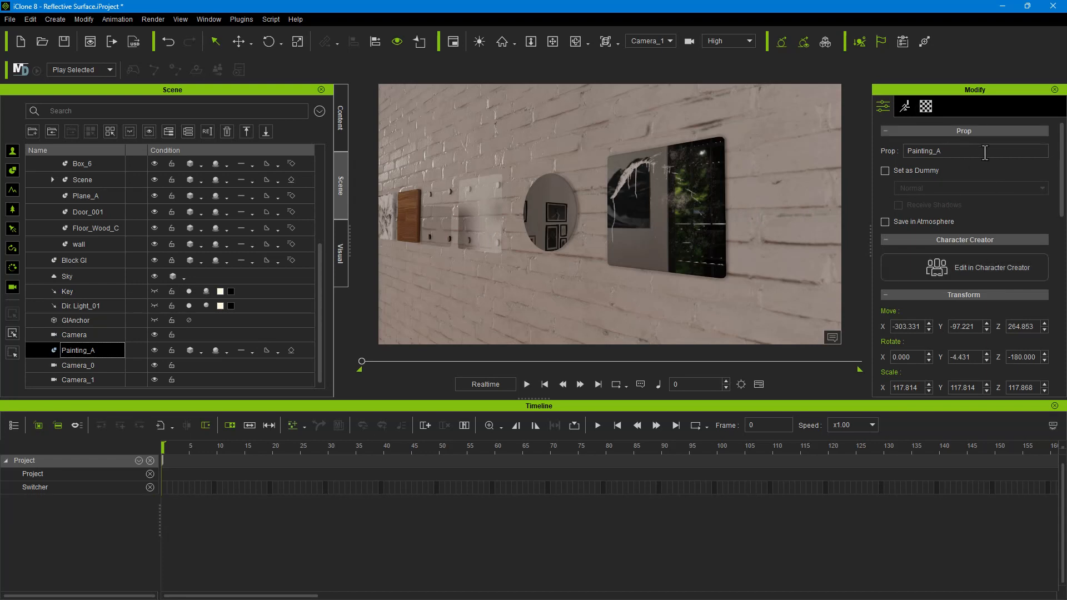
click(81, 366)
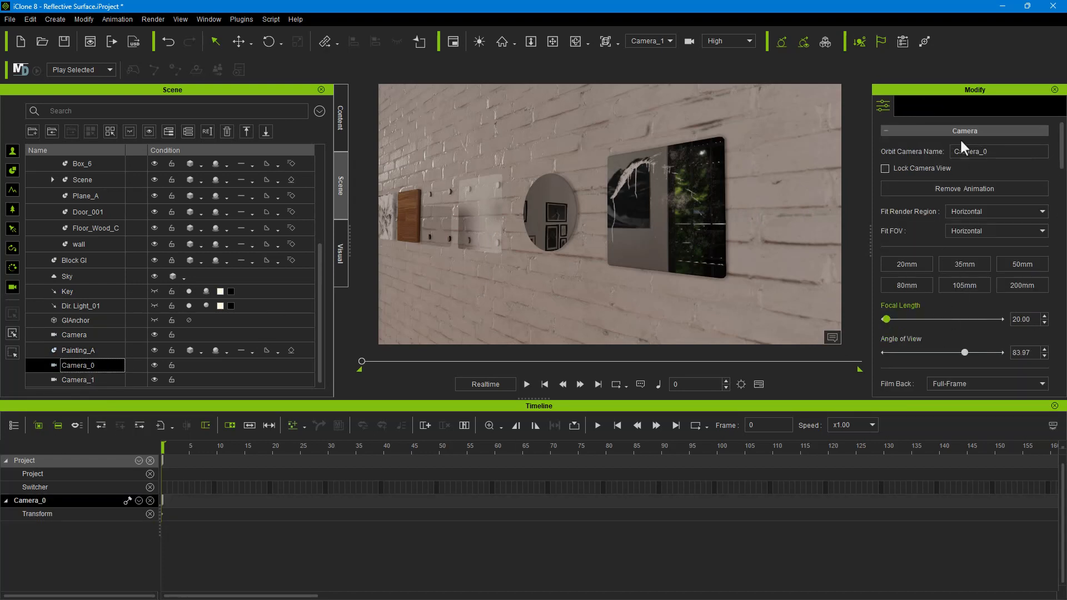
click(75, 379)
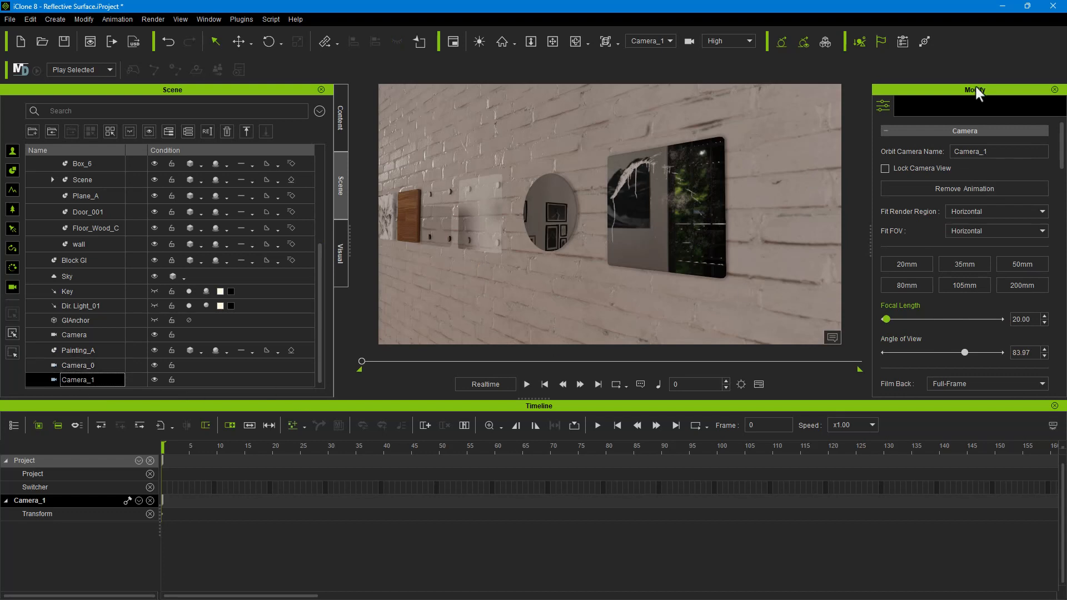
click(72, 276)
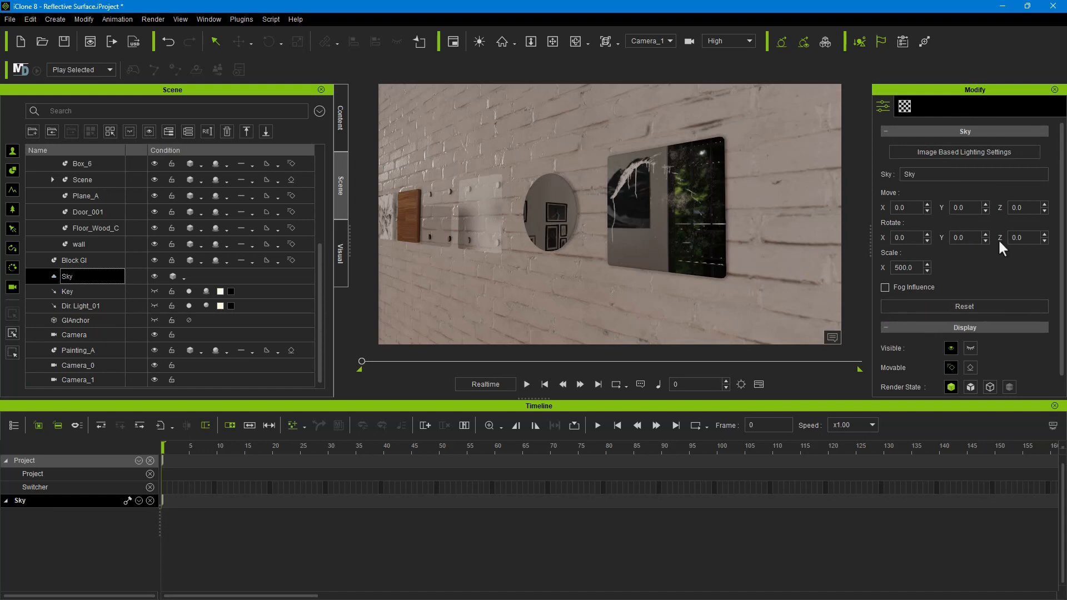
click(77, 380)
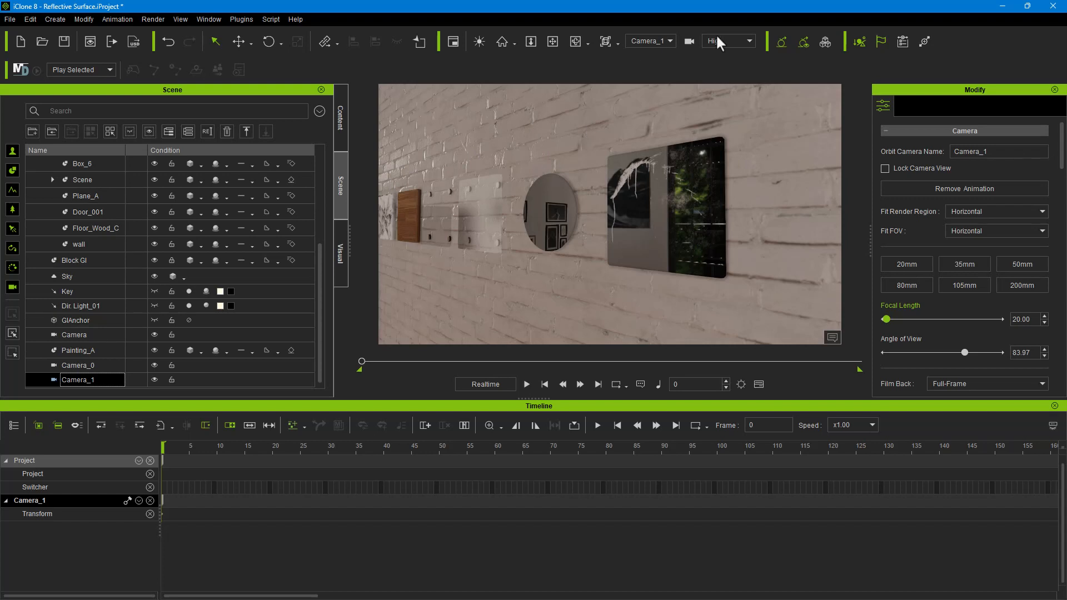
Step: Switch the active view to Camera and toggle the selection between the Box_6 mirror and the camera
click(669, 39)
click(684, 192)
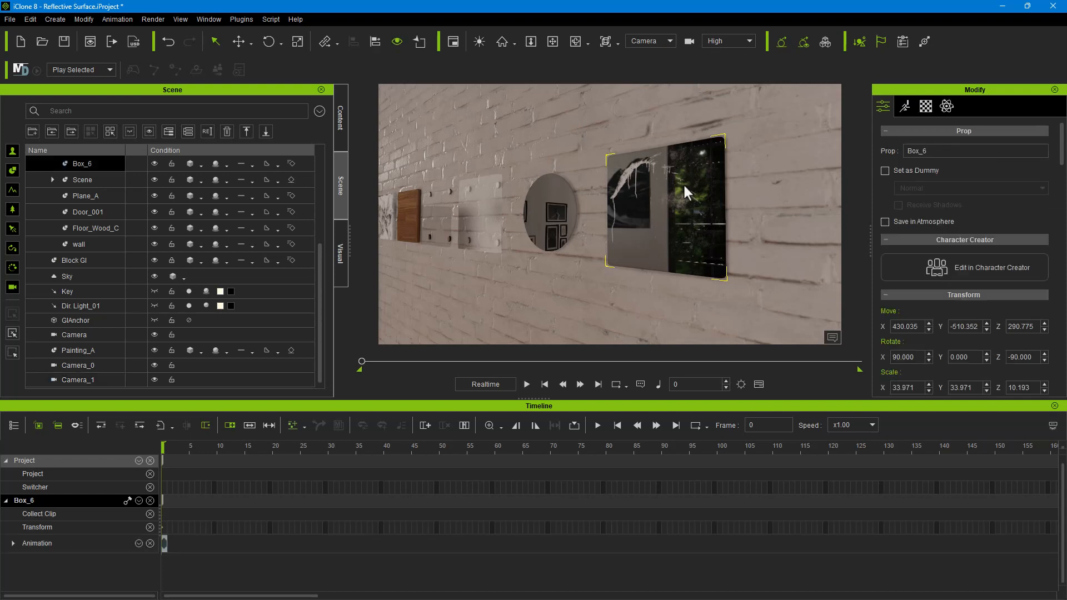
click(688, 43)
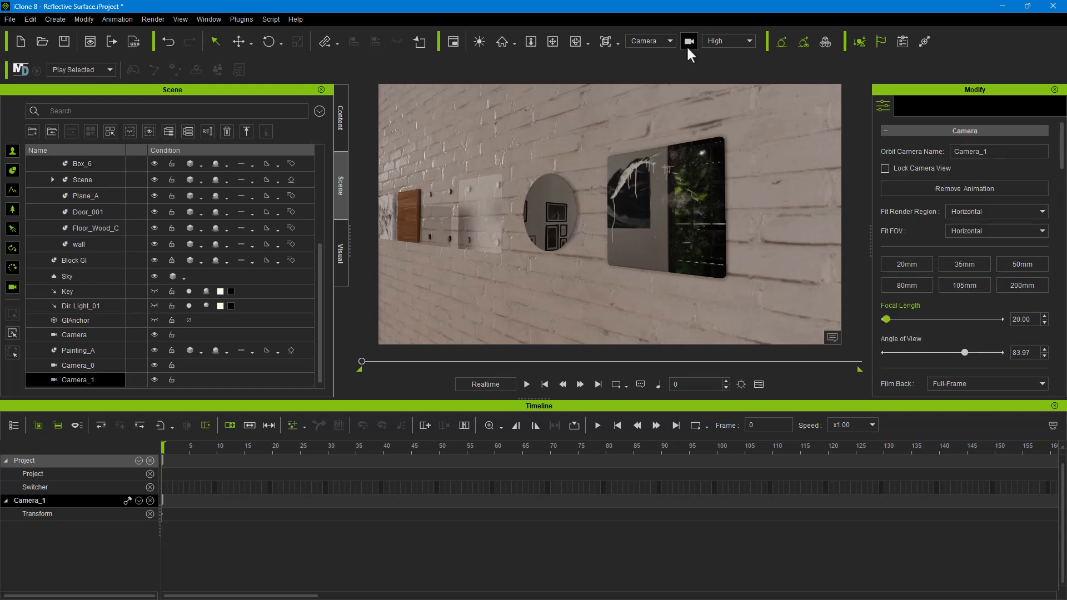
click(686, 45)
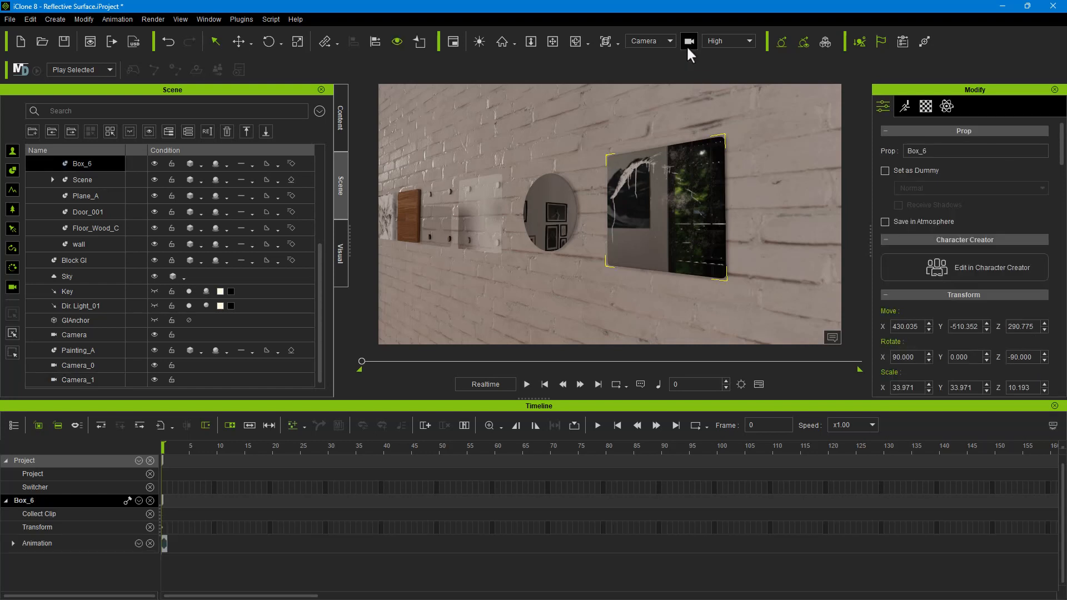